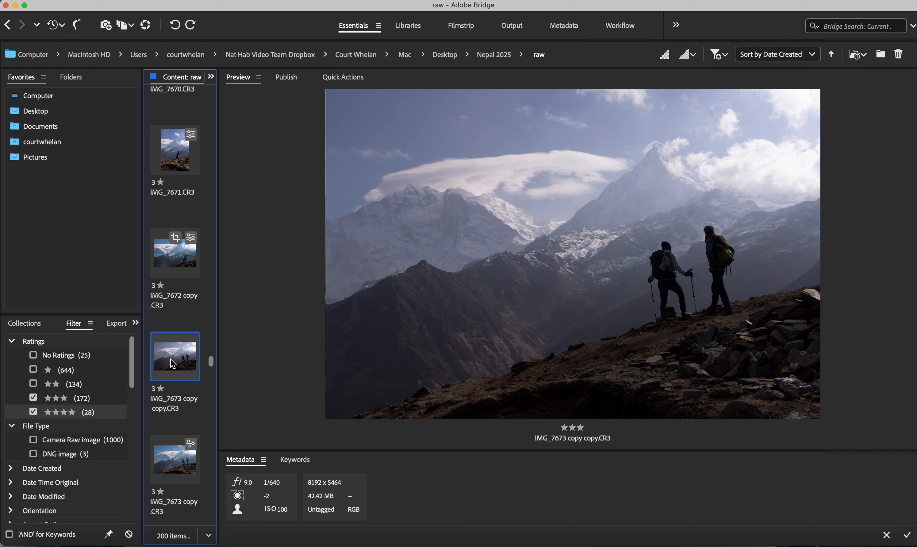
Step: Compare the unedited hikers photo with its edited copy and open the unedited IMG_7673 copy copy.CR3 in Camera Raw
key("Down")
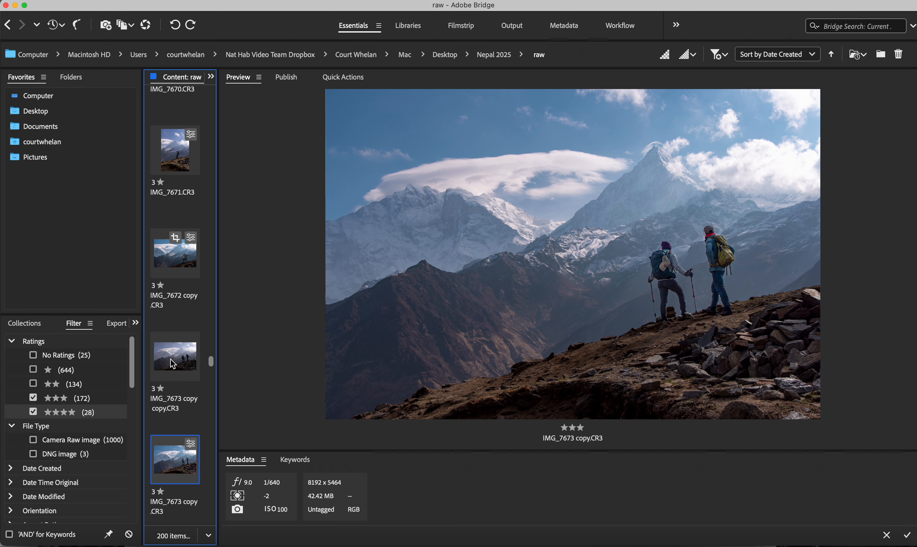
key("Up")
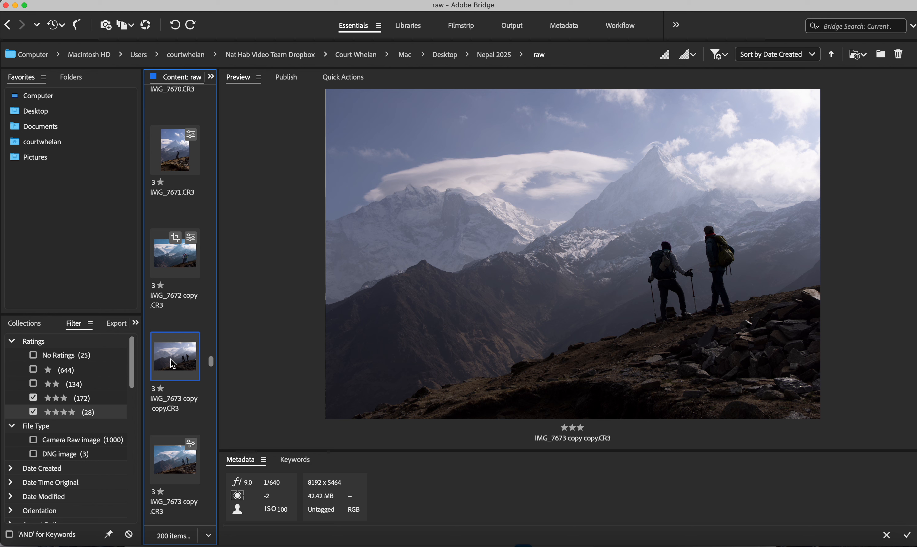
double_click(188, 361)
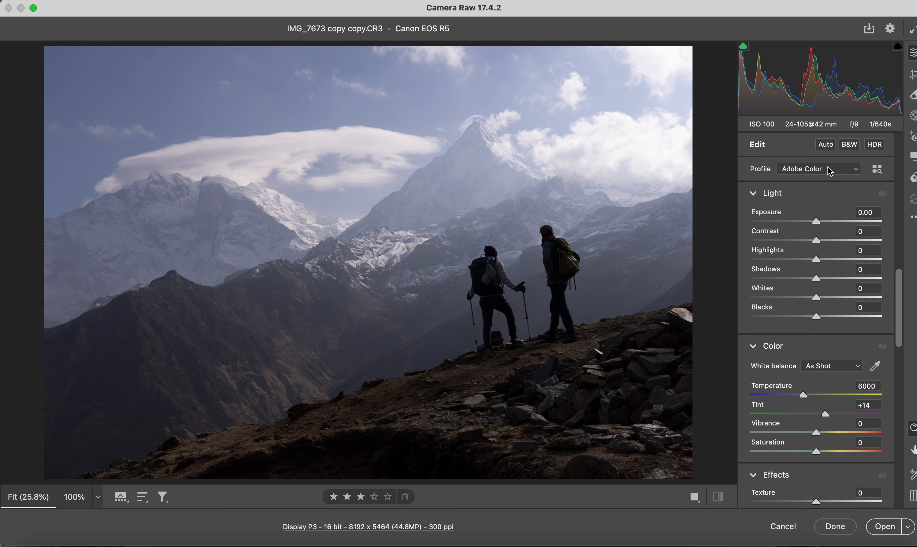
Step: Try the automatic tone adjustment on the whole photo and revert it
left_click(827, 145)
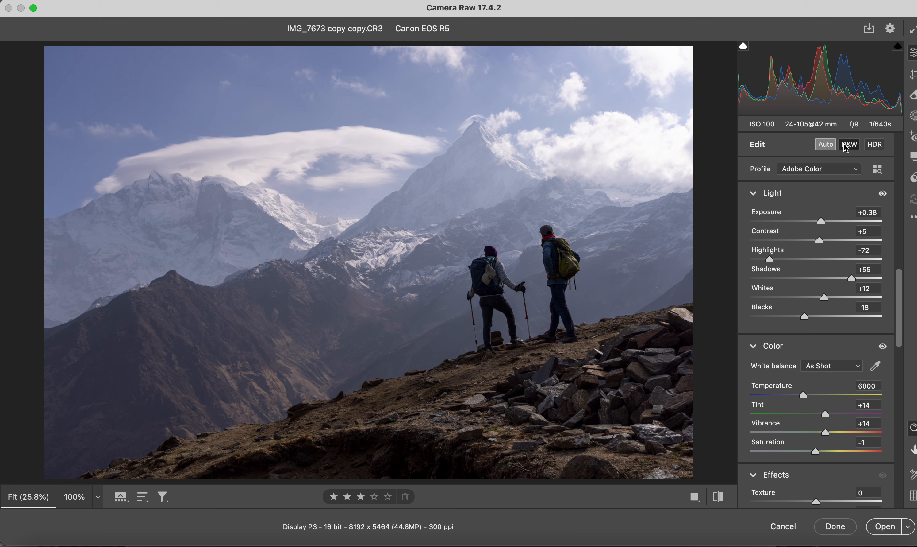
left_click(829, 146)
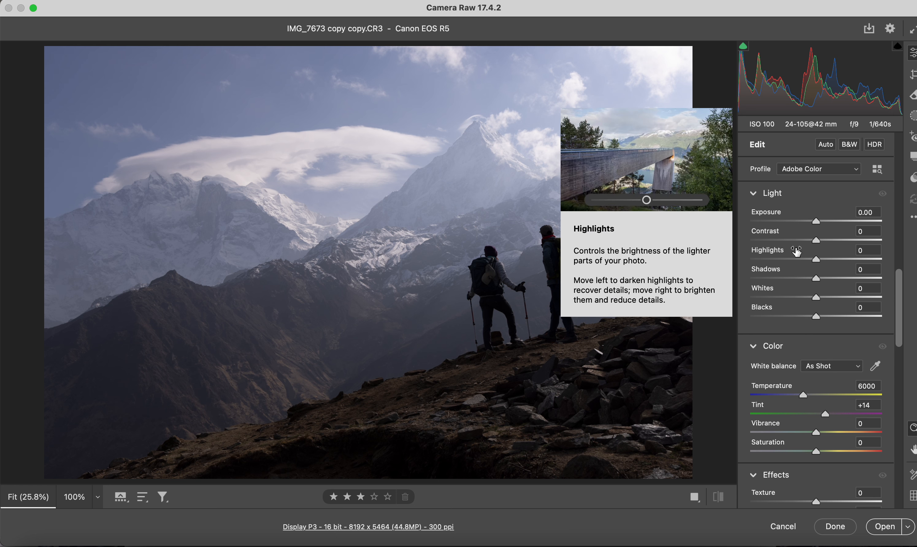
mouse_move(820, 285)
left_mouse_down()
mouse_move(890, 282)
mouse_move(820, 285)
left_mouse_up()
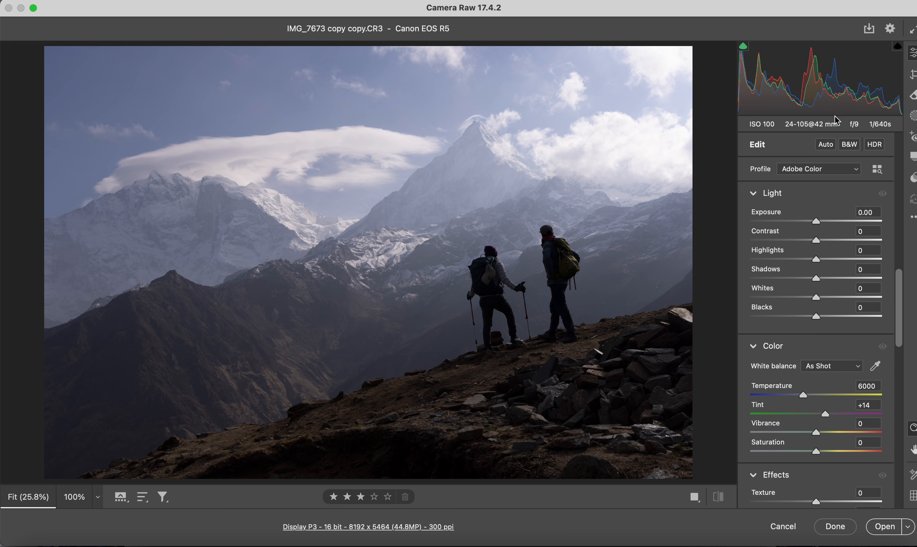
Step: Create a subject mask over the two hikers and set its shadows to +49 and exposure to +1.00
left_click(913, 119)
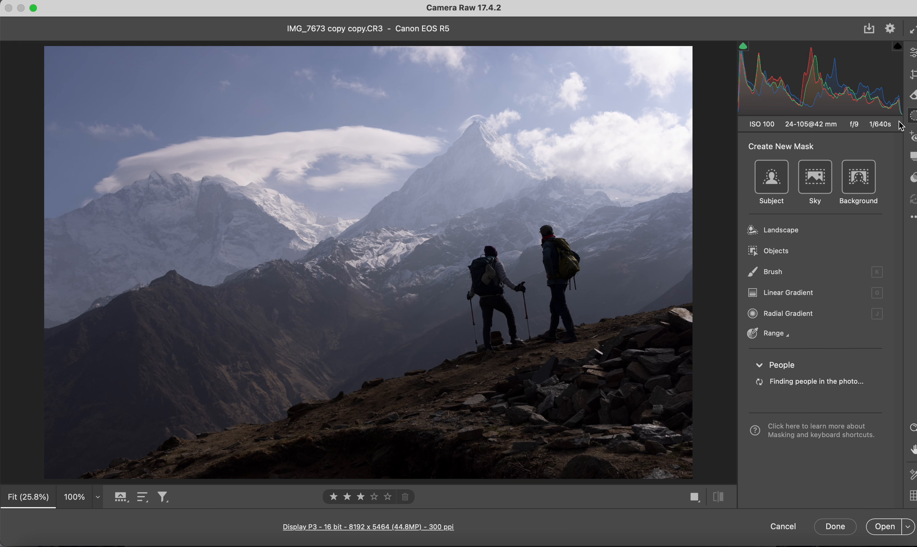
left_click(769, 179)
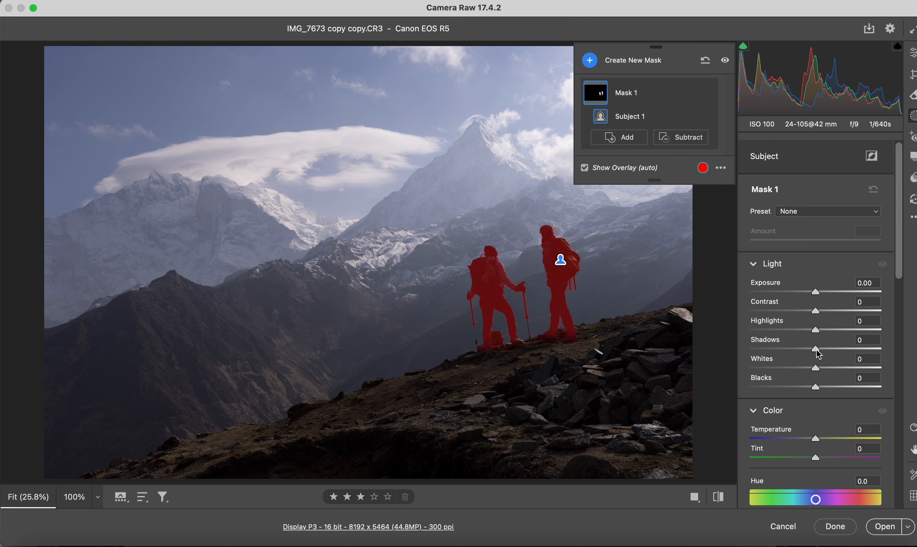
left_click_drag(817, 351, 848, 353)
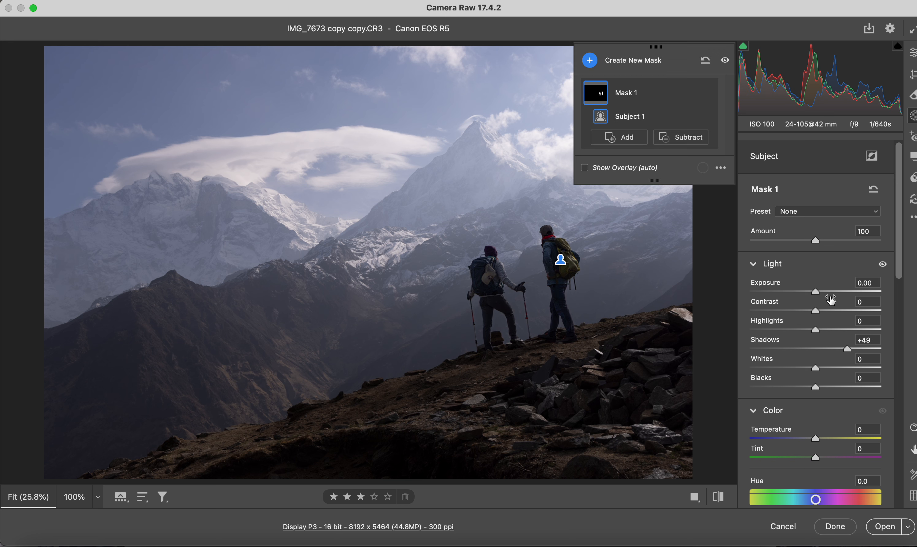
left_click_drag(808, 294, 836, 298)
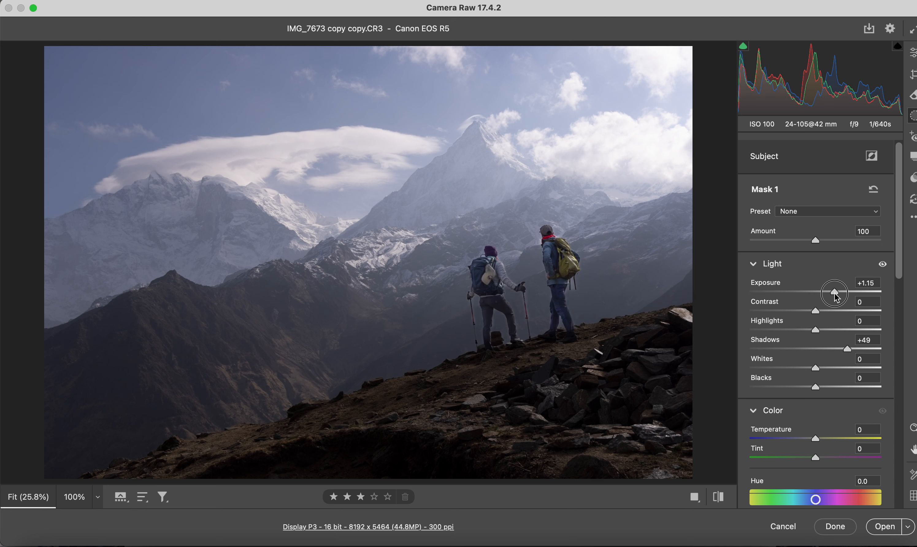
left_click_drag(836, 297, 833, 298)
left_click_drag(833, 298, 834, 298)
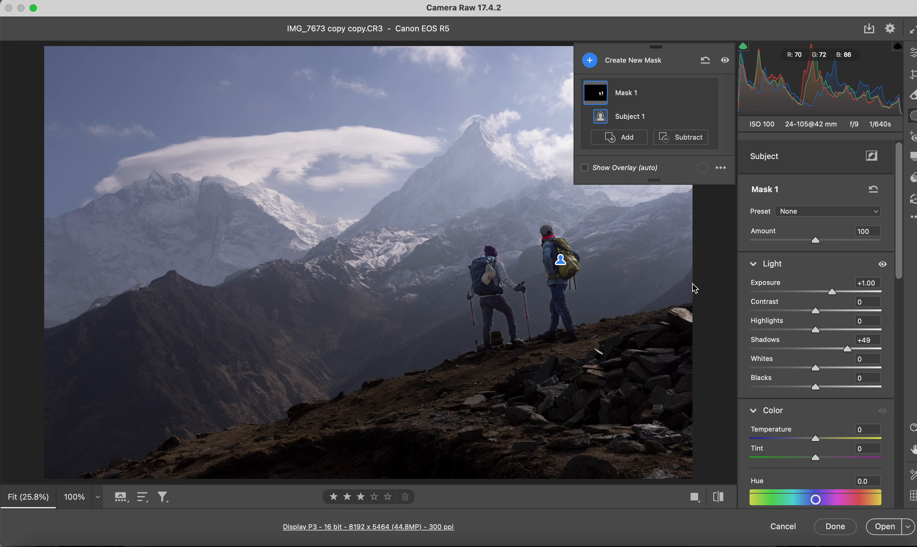
key("e")
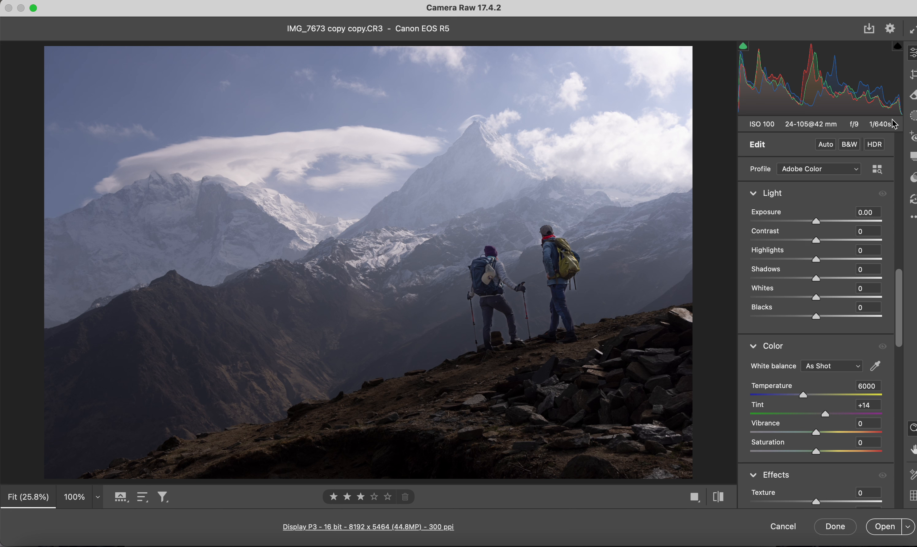
Step: Add a sky mask and set its dehaze to +25
left_click(912, 119)
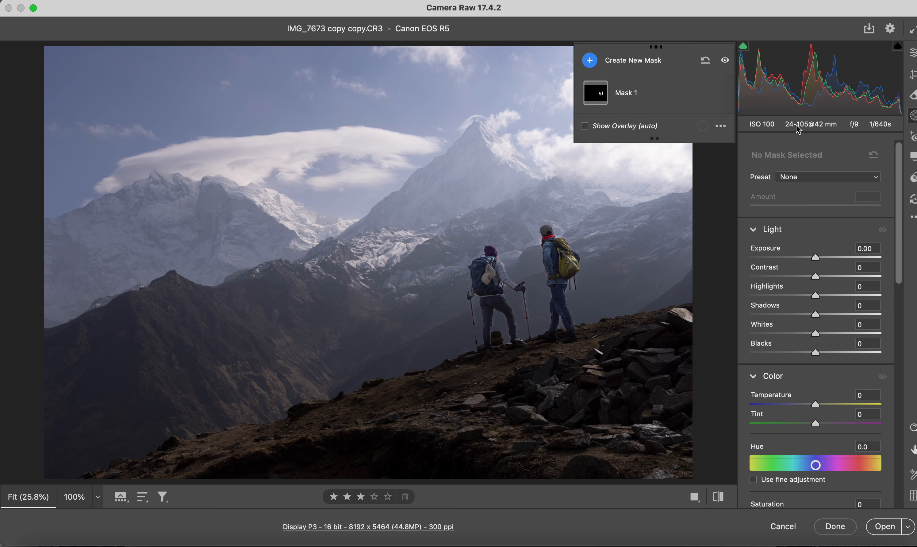
left_click(622, 67)
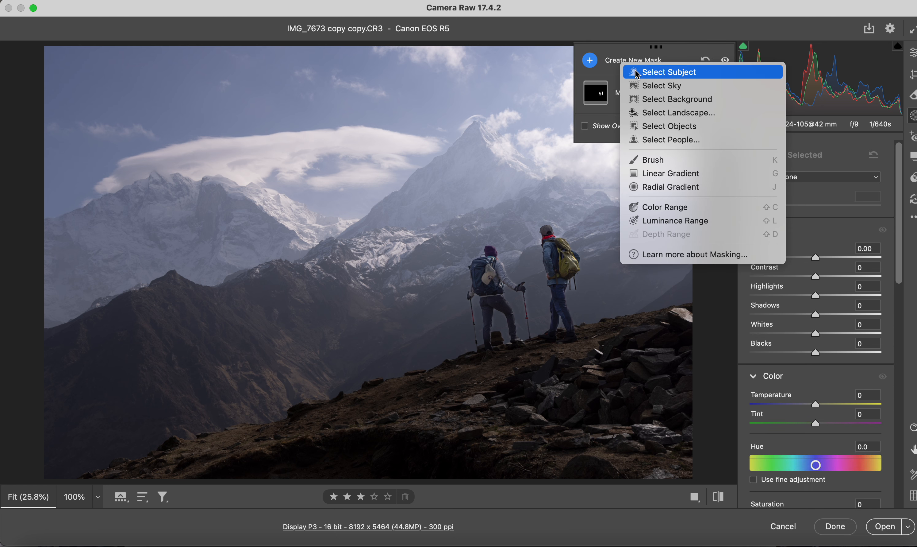
left_click(643, 84)
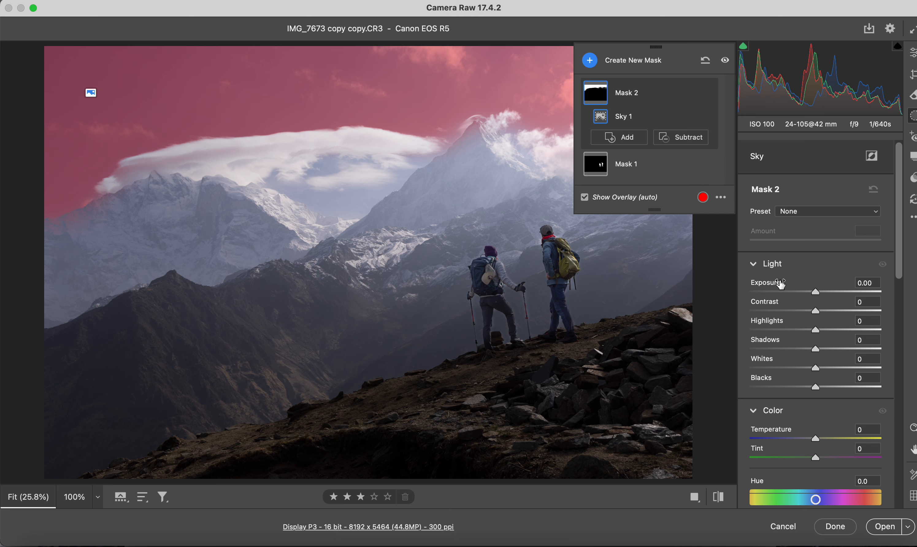
scroll(823, 323, "down", 10)
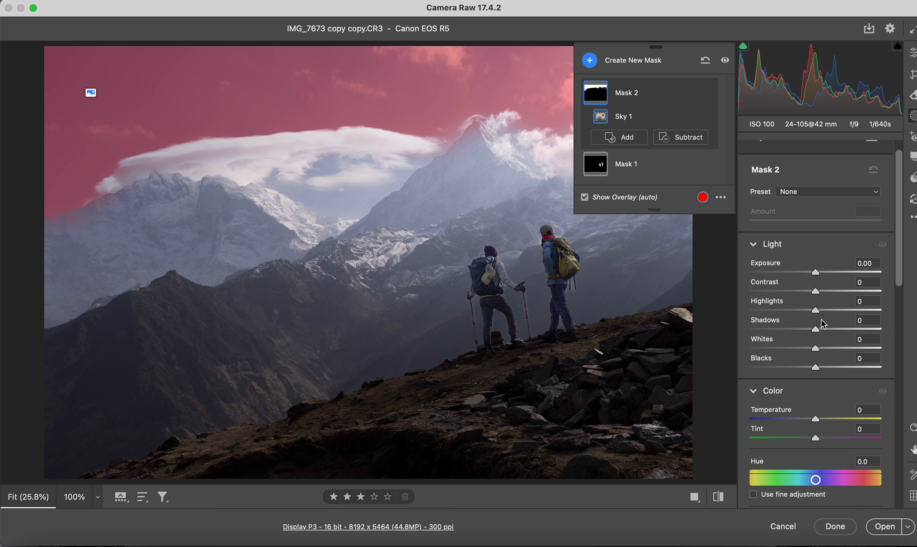
scroll(822, 322, "down", 2)
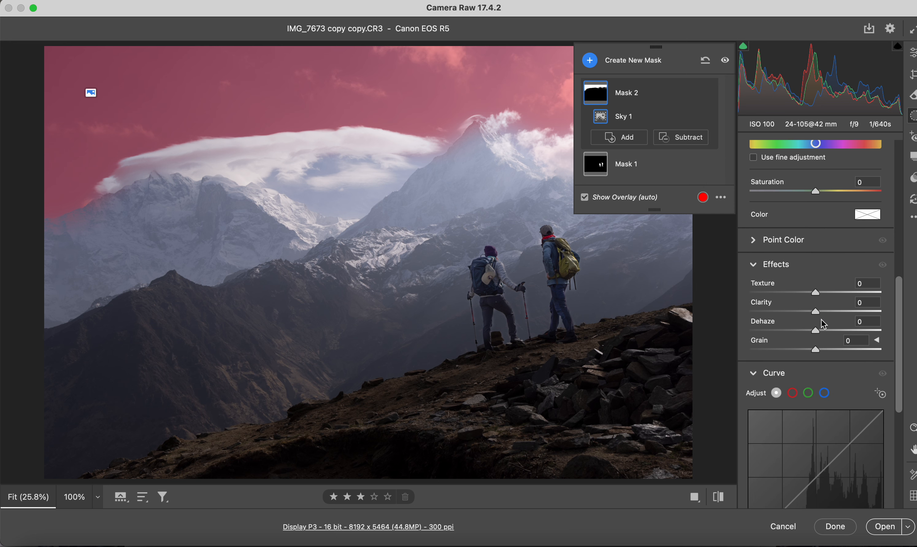
mouse_move(815, 332)
left_mouse_down()
mouse_move(845, 333)
mouse_move(833, 334)
left_mouse_up()
left_click_drag(815, 335, 834, 339)
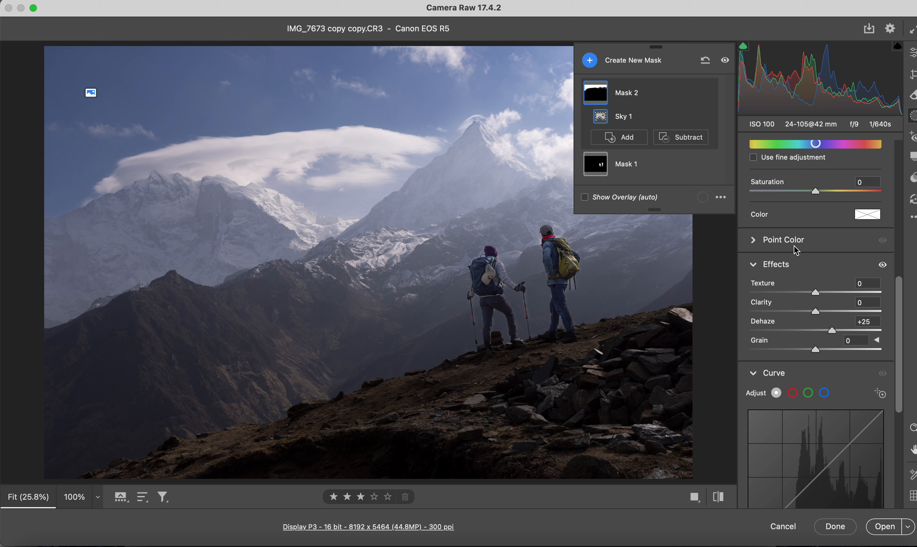
key("e")
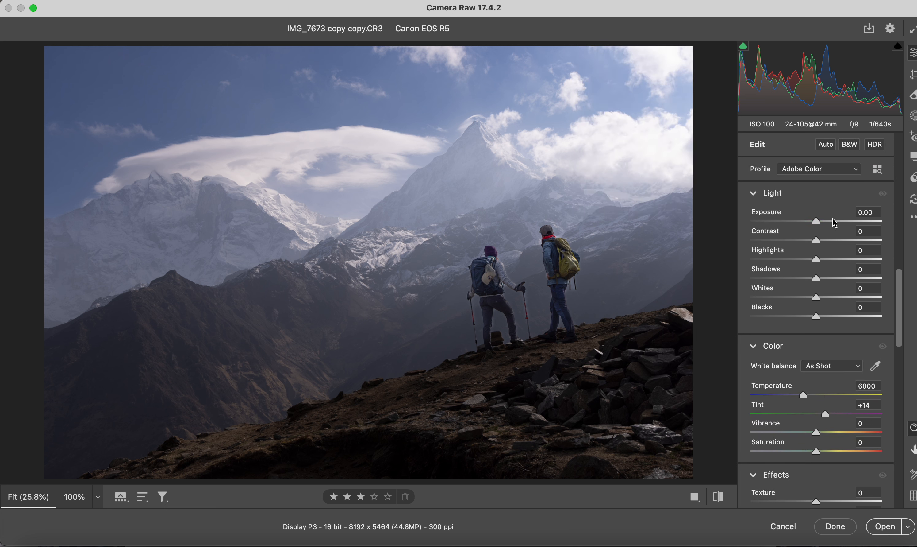
Step: Raise the overall exposure of the whole photo to +0.75
mouse_move(819, 226)
left_mouse_down()
mouse_move(829, 227)
mouse_move(820, 227)
left_mouse_up()
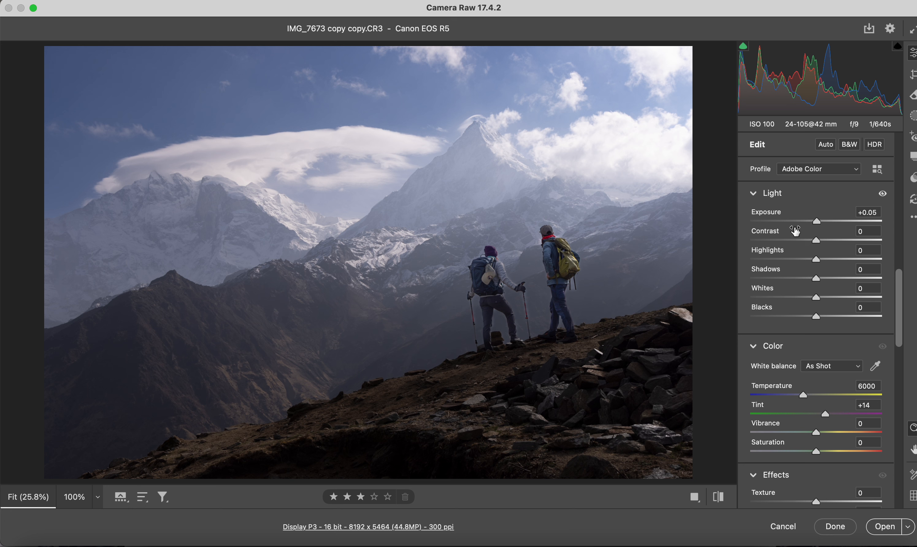
mouse_move(795, 231)
key("Up")
key("Up")
key("Up")
key("Up")
key("Up")
key("Up")
key("Up")
key("Up")
key("Up")
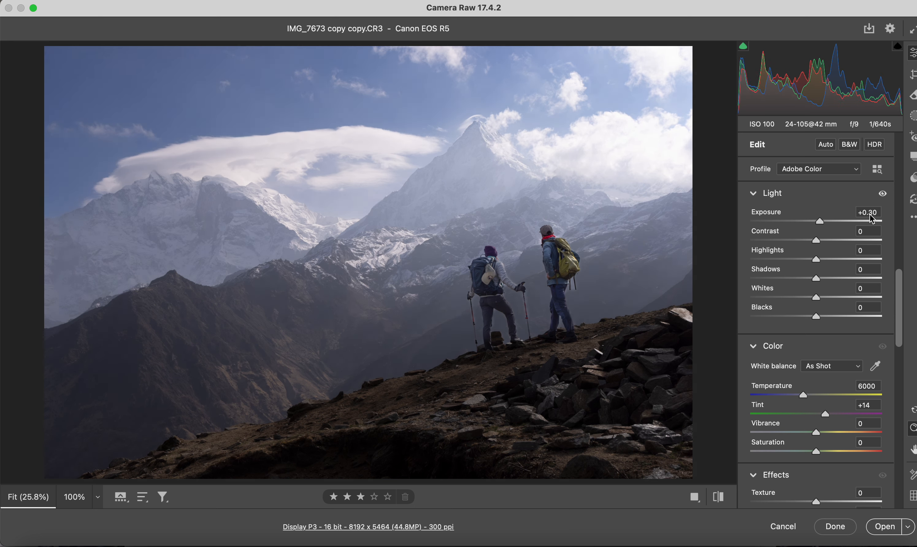
key("Up")
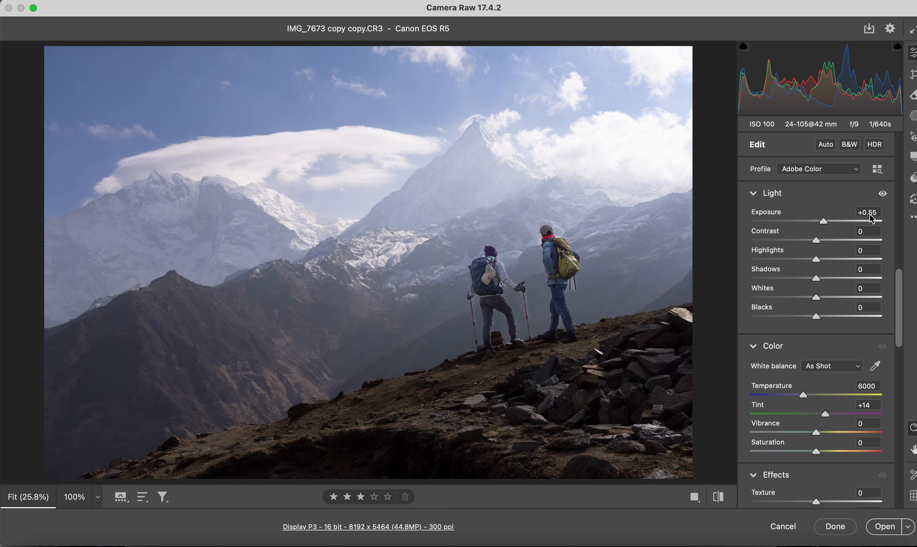
key("Up")
key("Up")
key("Up")
key("Up")
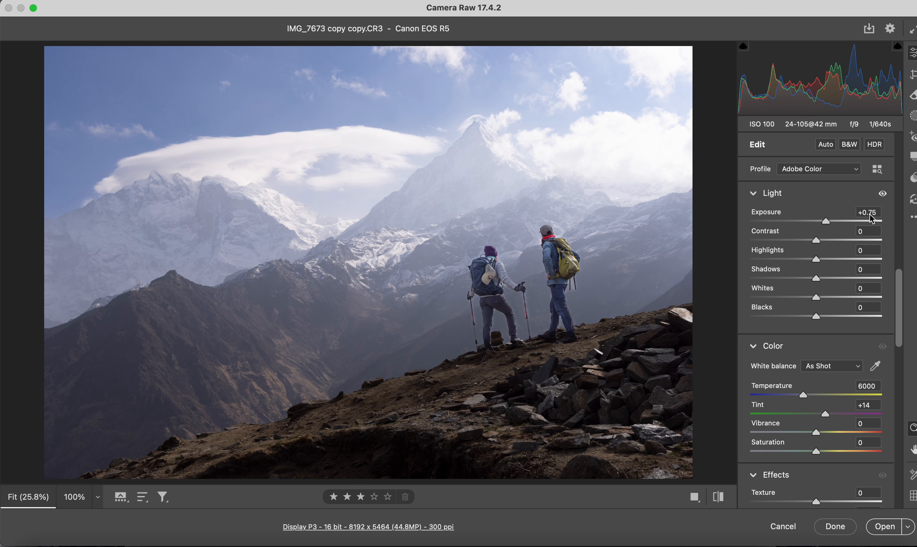
Step: Draw a linear gradient mask downward from the upper sky to the lower mountain slopes, with contrast +30
key("g")
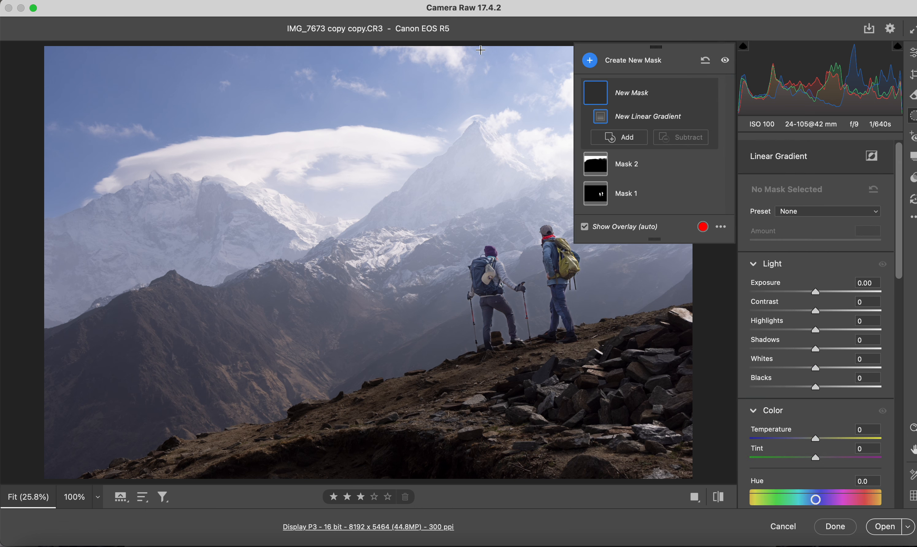
left_click_drag(385, 122, 384, 360)
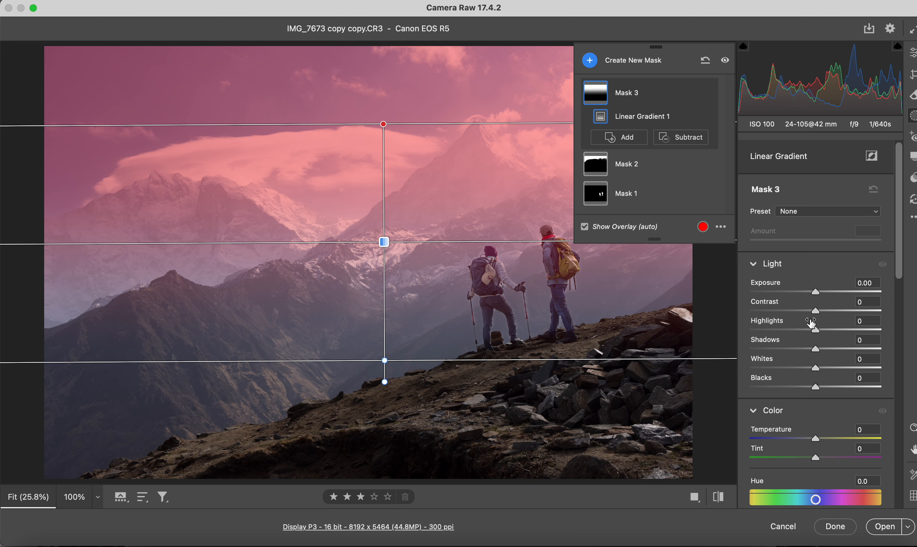
left_click_drag(816, 311, 837, 318)
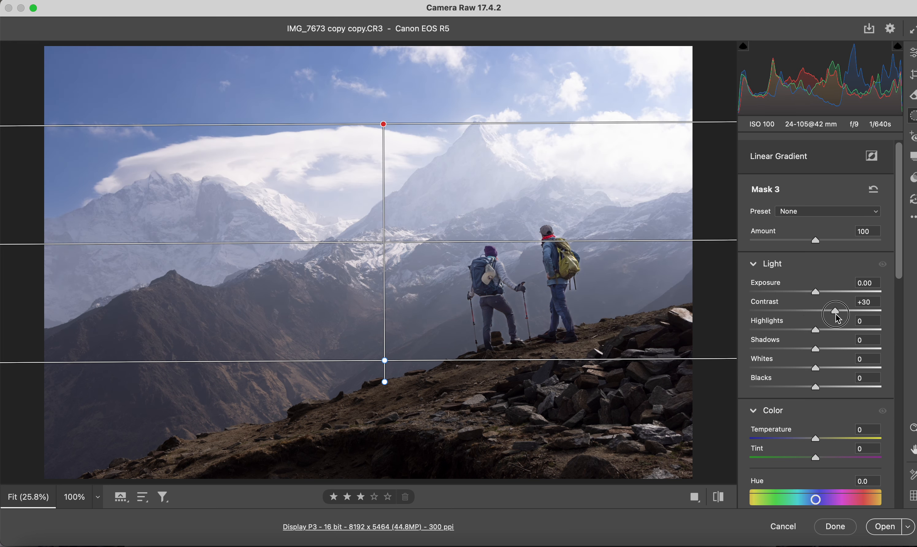
Step: Set the linear gradient mask's clarity to +39 and dehaze to +17
scroll(835, 317, "down", 10)
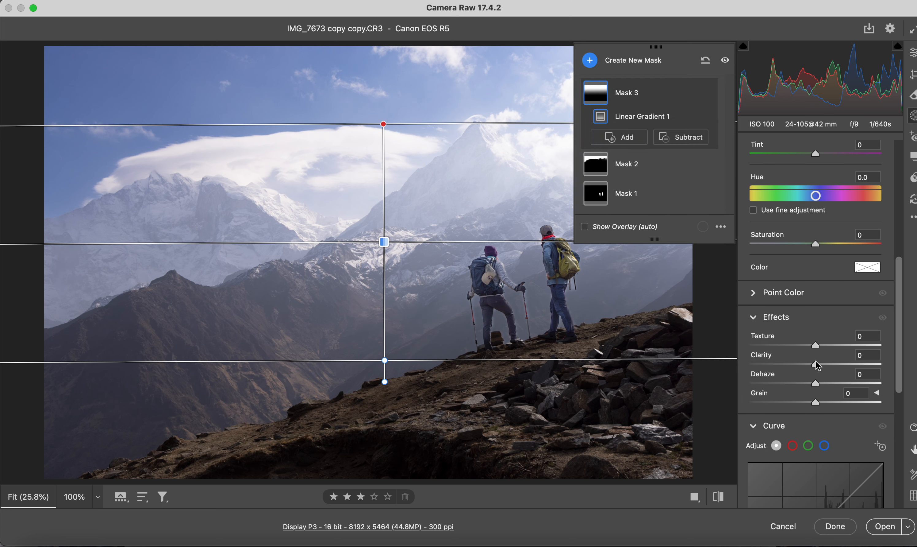
left_click_drag(815, 362, 844, 371)
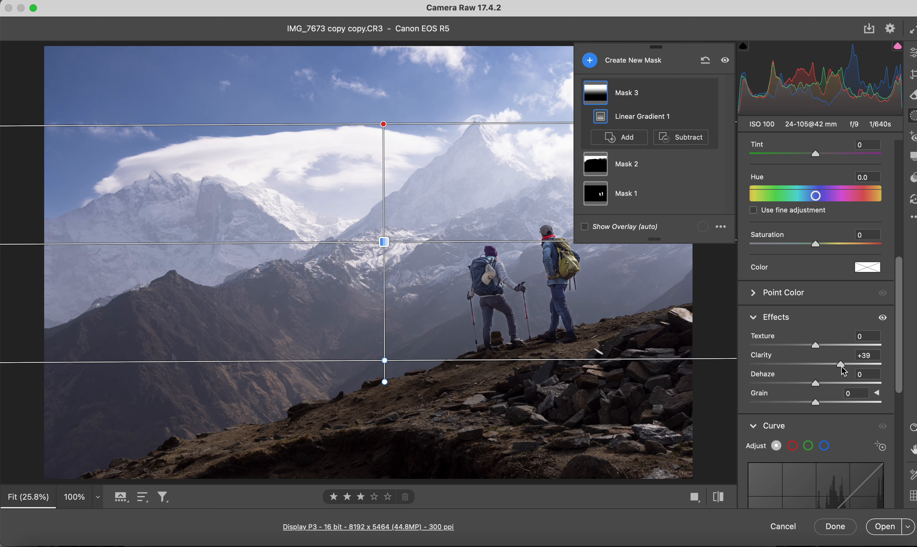
left_click_drag(816, 386, 829, 391)
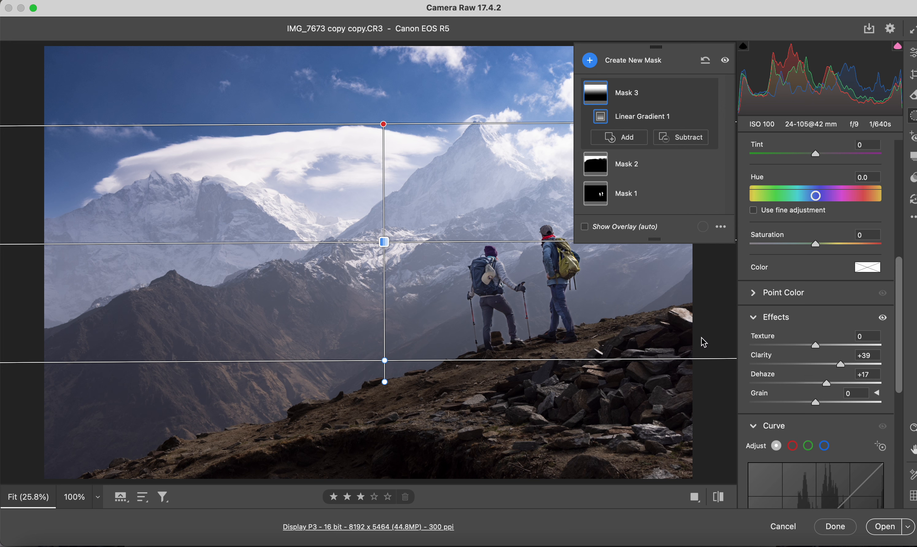
key("e")
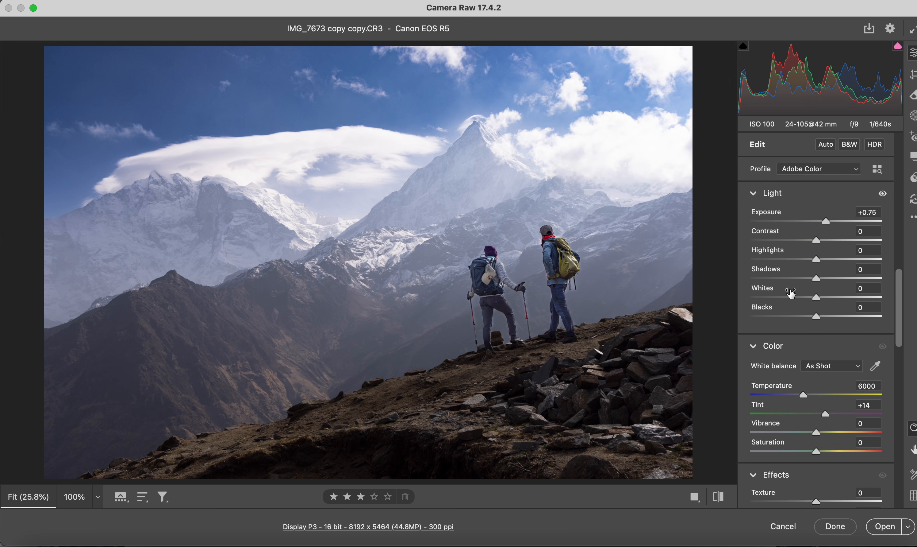
Step: Darken the blues across the photo by lowering their luminance in the Color Mixer to about -18
scroll(796, 294, "down", 15)
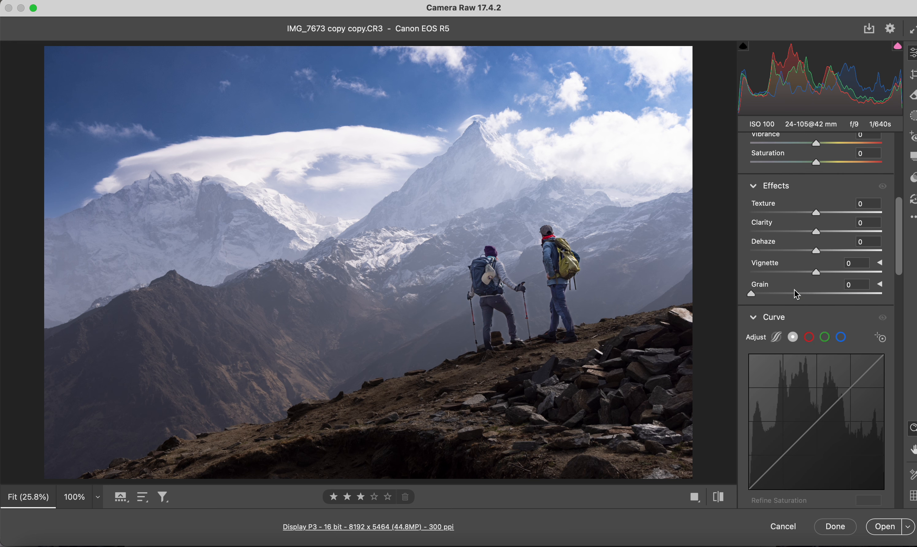
scroll(795, 289, "down", 6)
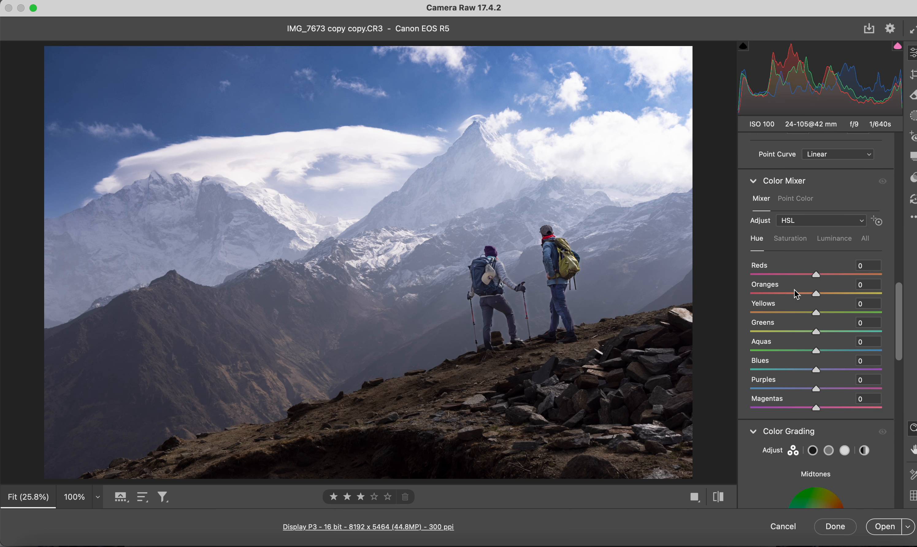
left_click(833, 223)
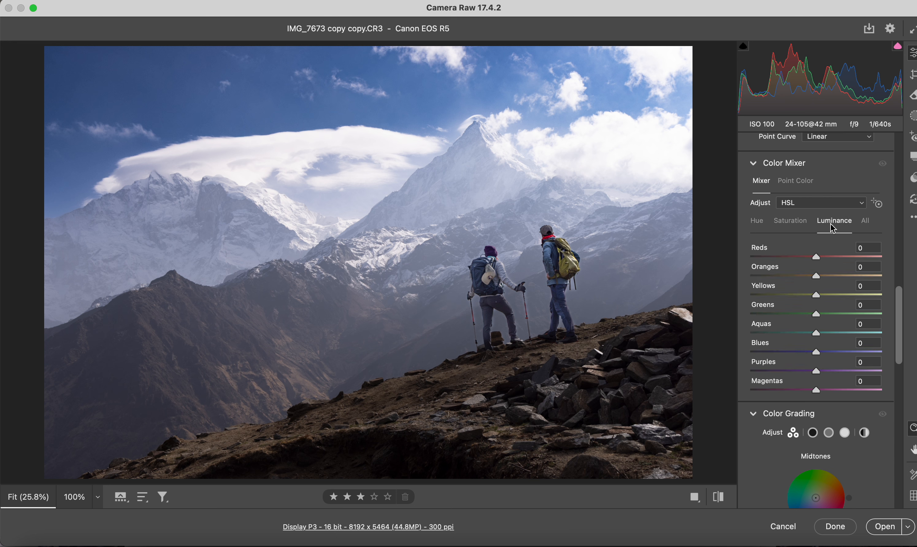
mouse_move(819, 357)
left_mouse_down()
mouse_move(766, 360)
mouse_move(816, 360)
mouse_move(800, 358)
mouse_move(807, 361)
left_mouse_up()
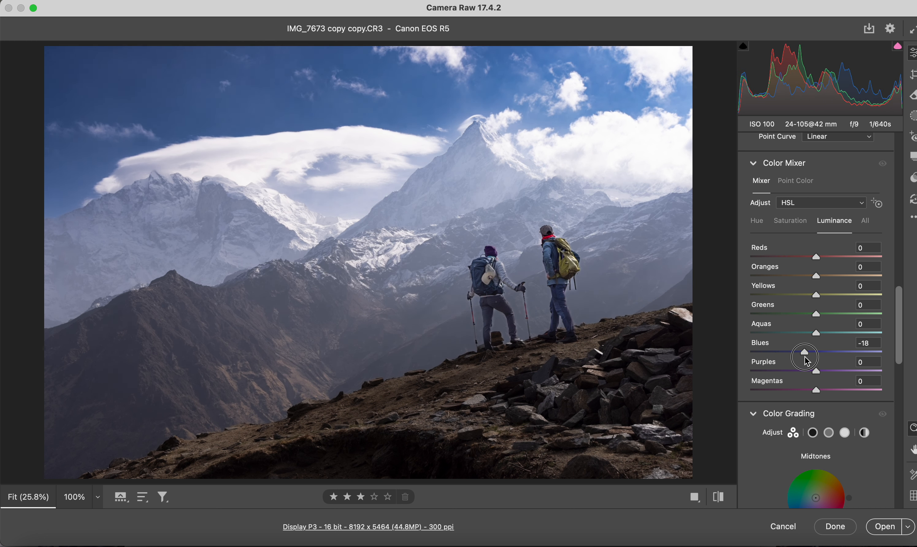
left_click_drag(807, 360, 806, 360)
scroll(826, 287, "up", 10)
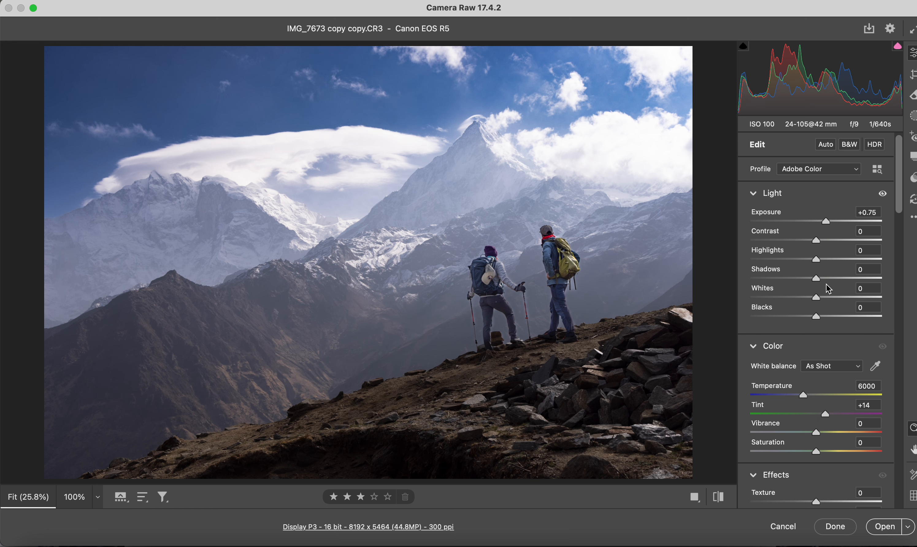
Step: Lift the shadows across the whole photo to +39
scroll(828, 289, "down", 4)
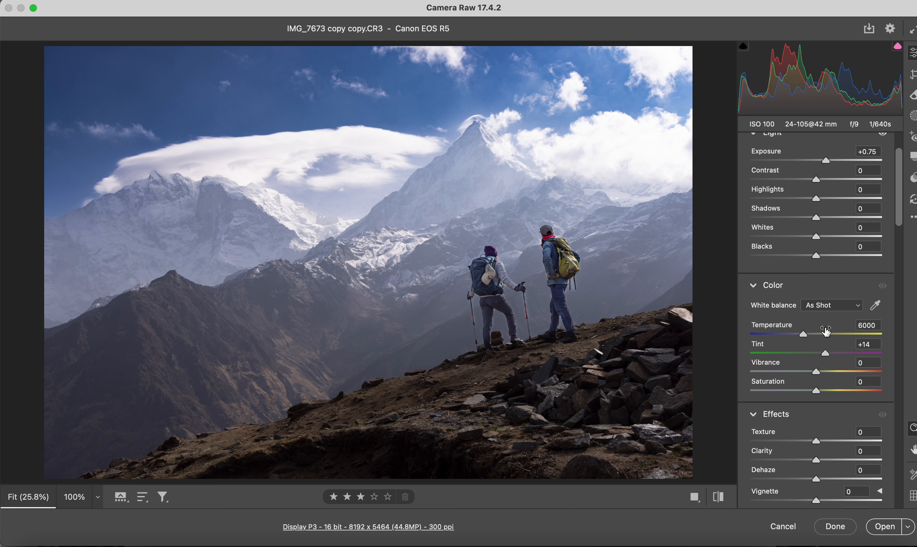
left_click_drag(816, 218, 844, 224)
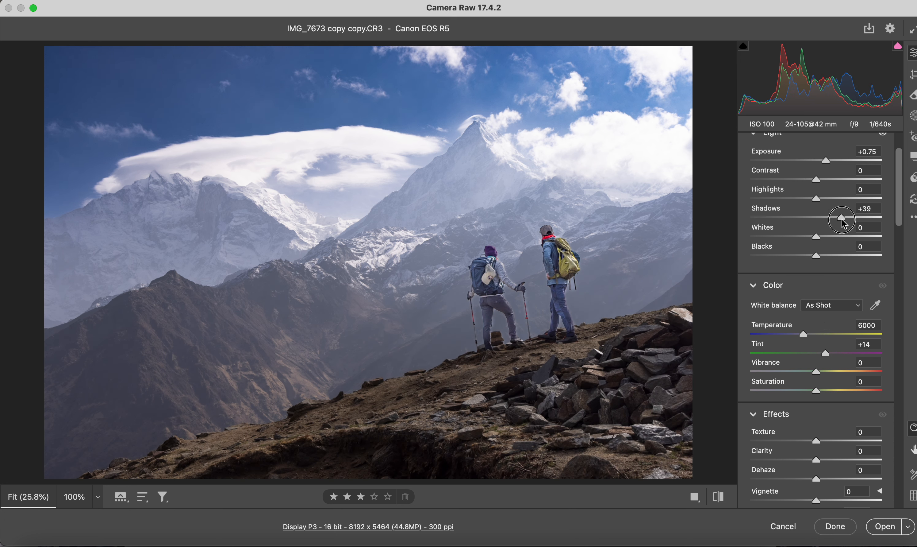
left_click_drag(844, 224, 844, 224)
Step: Apply the Auto white balance to the whole photo and cool its temperature to 6800
left_click(837, 305)
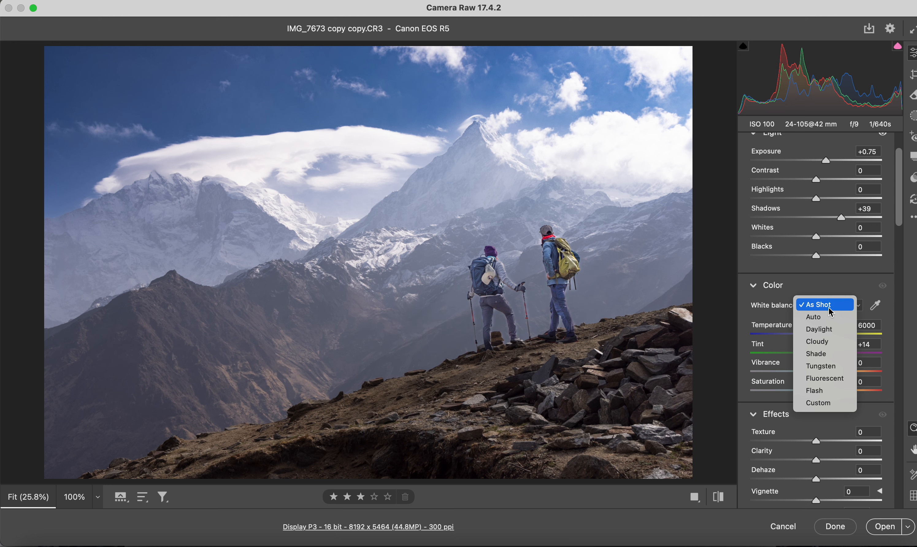
left_click(824, 317)
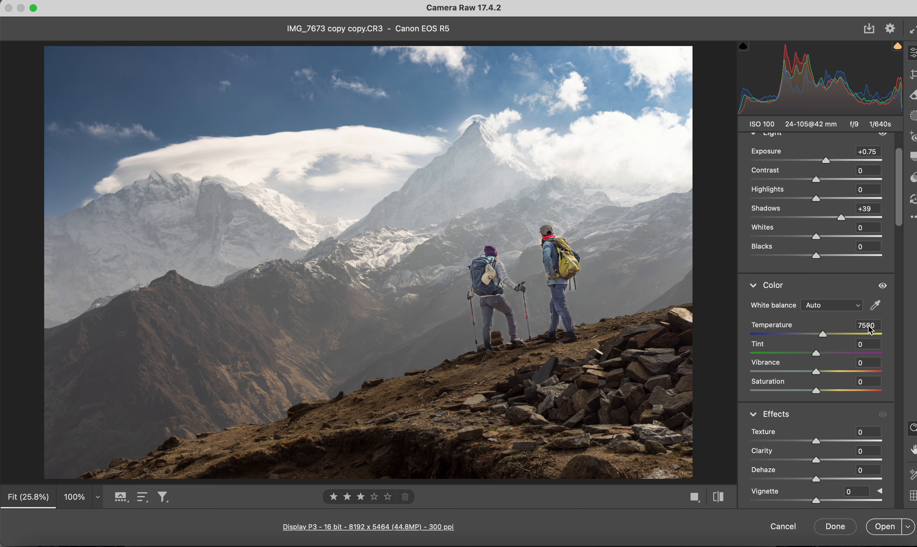
scroll(868, 325, "down", 9)
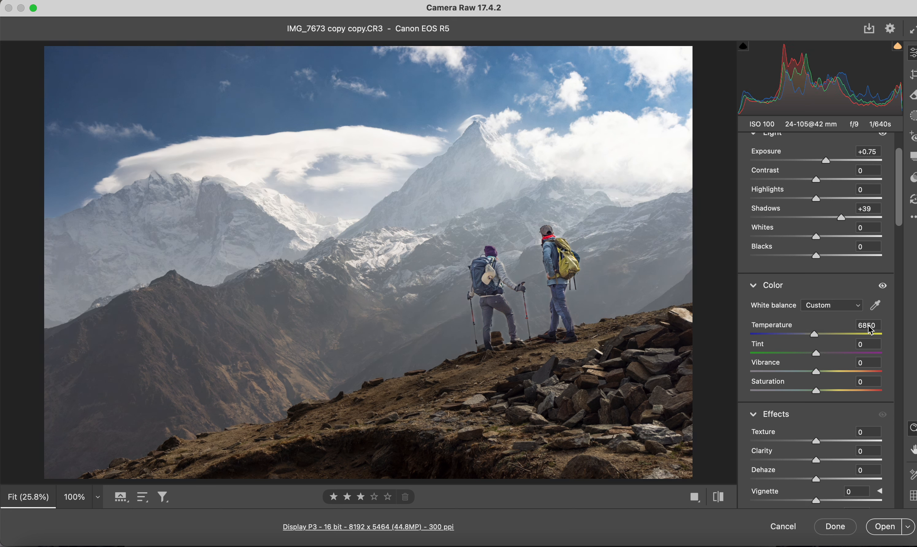
scroll(870, 329, "down", 1)
scroll(800, 279, "down", 3)
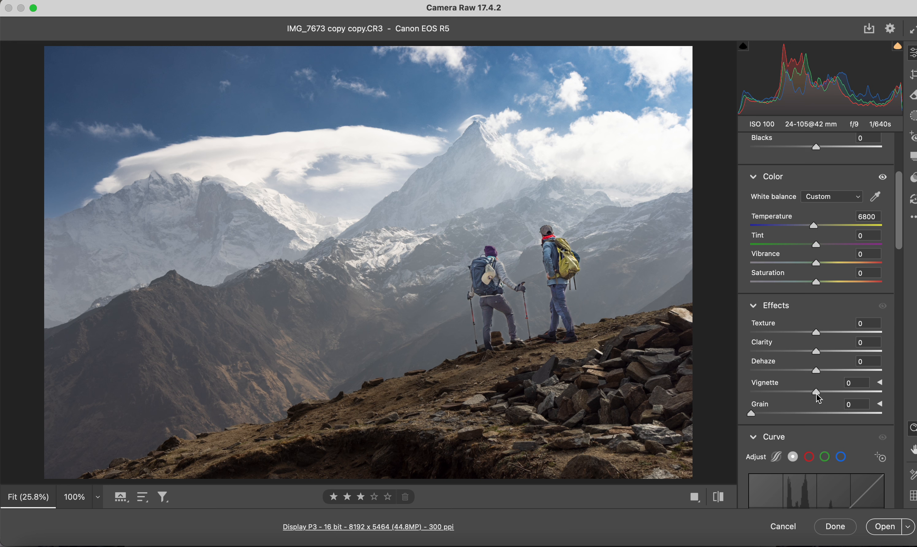
mouse_move(818, 398)
left_mouse_down()
mouse_move(789, 397)
mouse_move(817, 395)
left_mouse_up()
Step: Draw a large radial gradient mask over the central peak, hikers and slope, with feather 72
key("j")
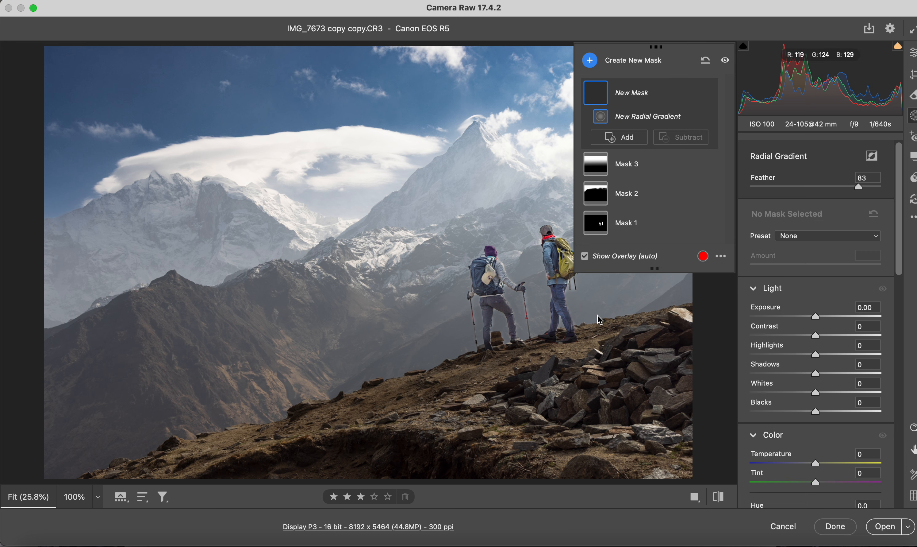
left_click_drag(280, 165, 511, 331)
left_click_drag(424, 281, 553, 365)
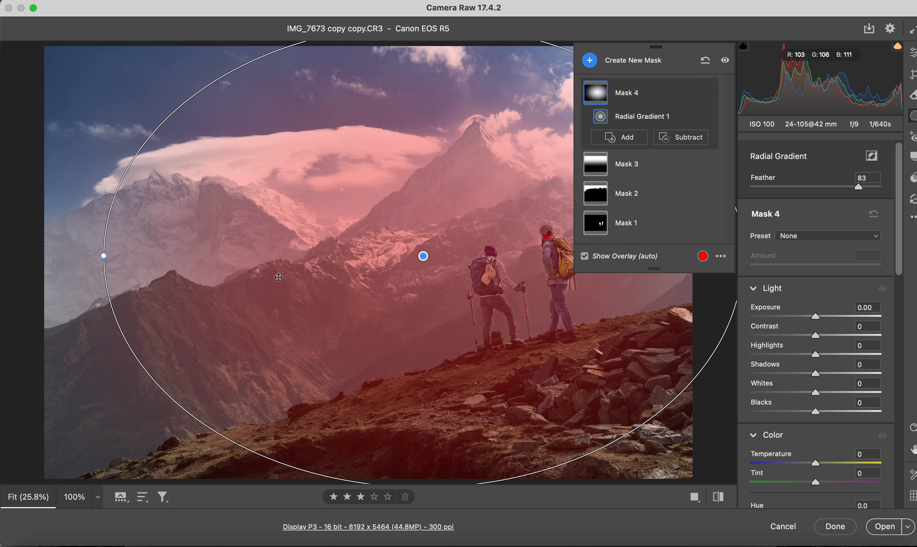
left_click_drag(104, 256, 150, 256)
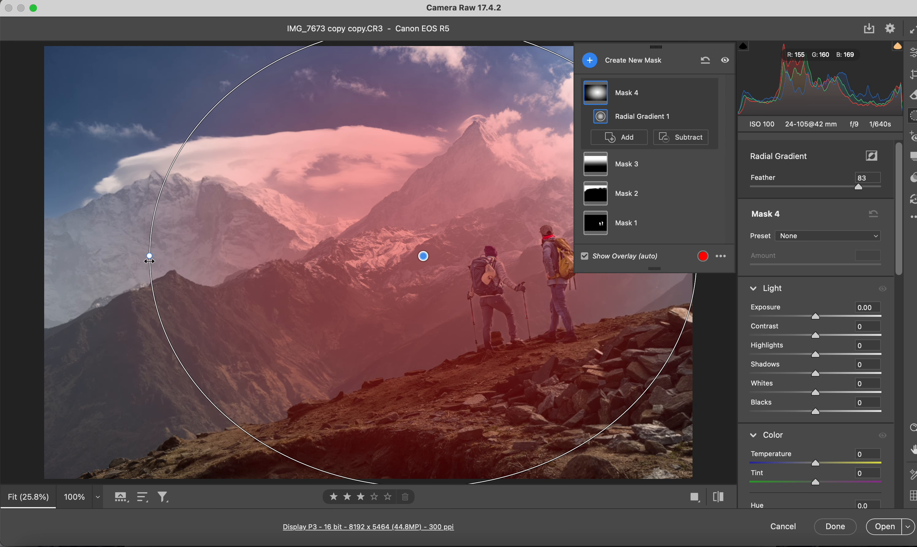
left_click_drag(409, 280, 408, 338)
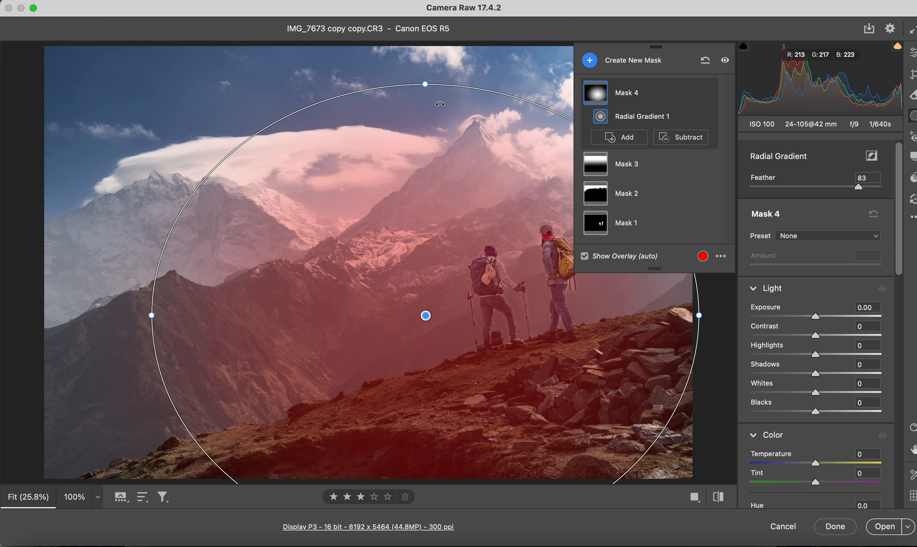
left_click_drag(425, 84, 424, 108)
left_click_drag(428, 263, 451, 211)
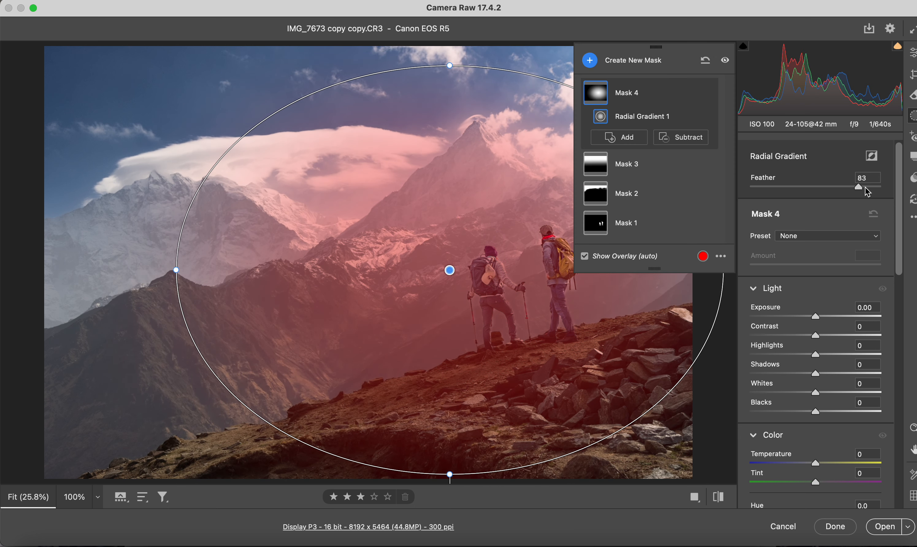
left_click_drag(859, 187, 845, 188)
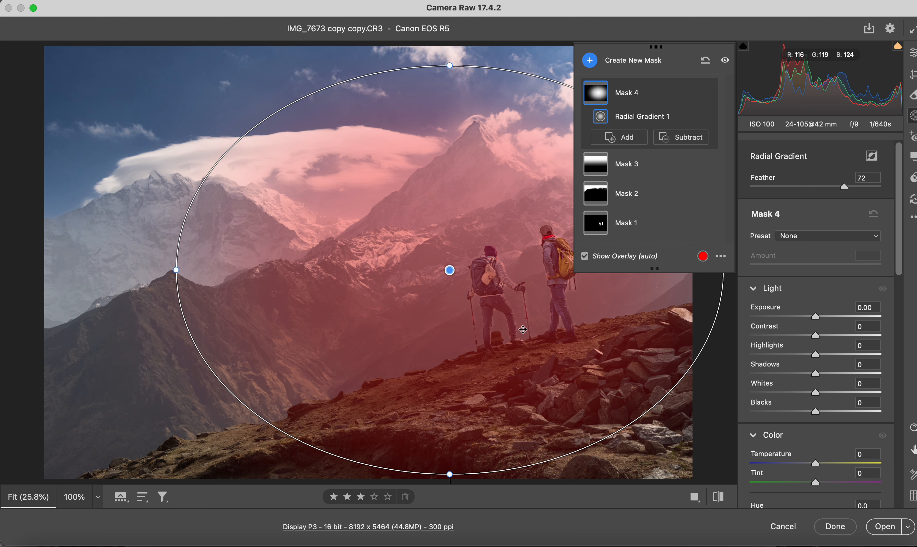
Step: Invert the radial gradient mask and lower its exposure to -0.60 to darken the photo's outer areas
key("apostrophe")
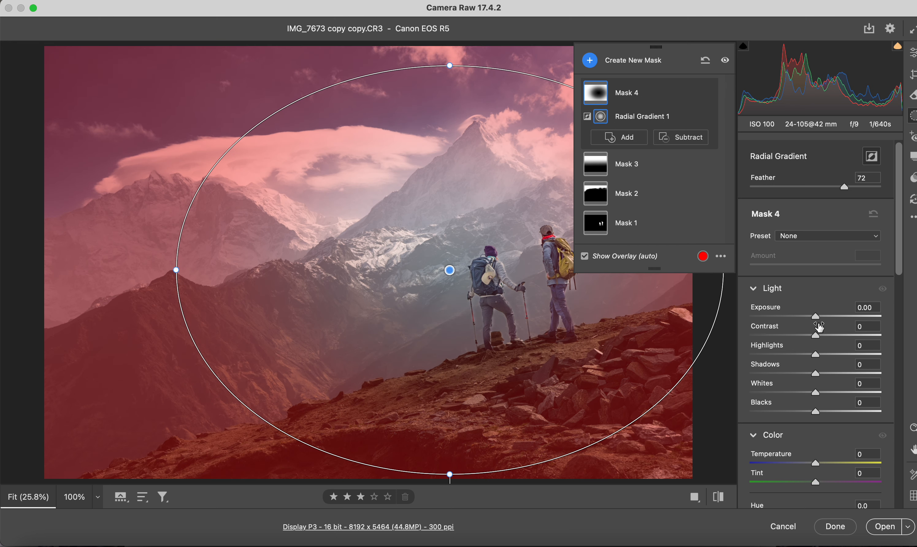
left_click_drag(816, 317, 806, 318)
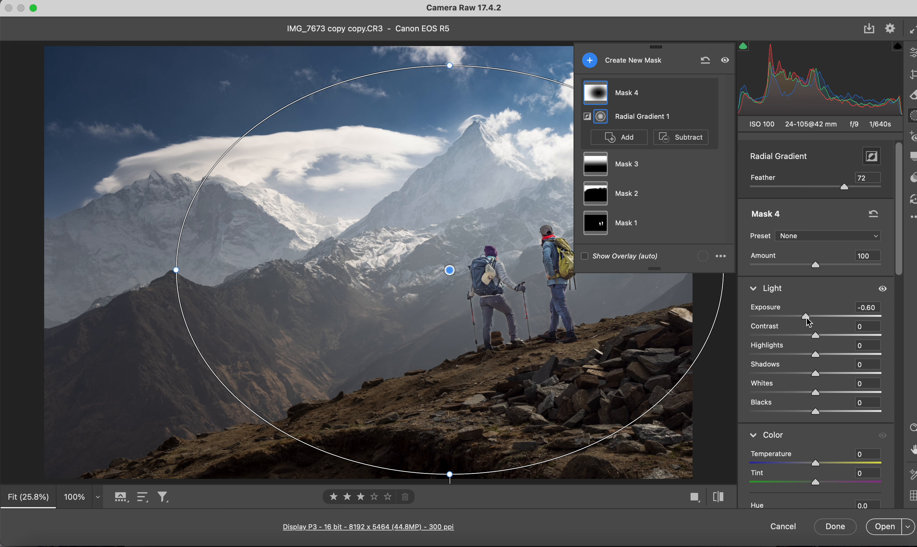
scroll(806, 317, "down", 10)
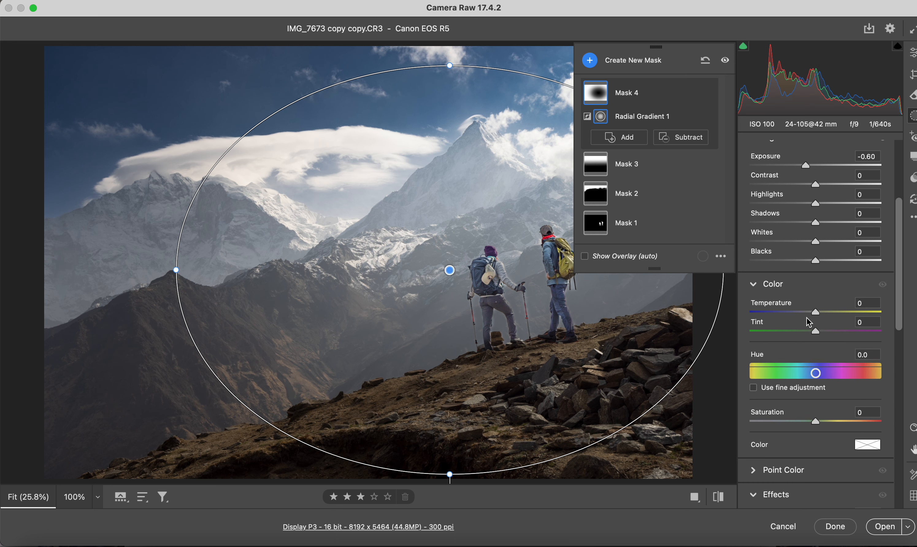
key("e")
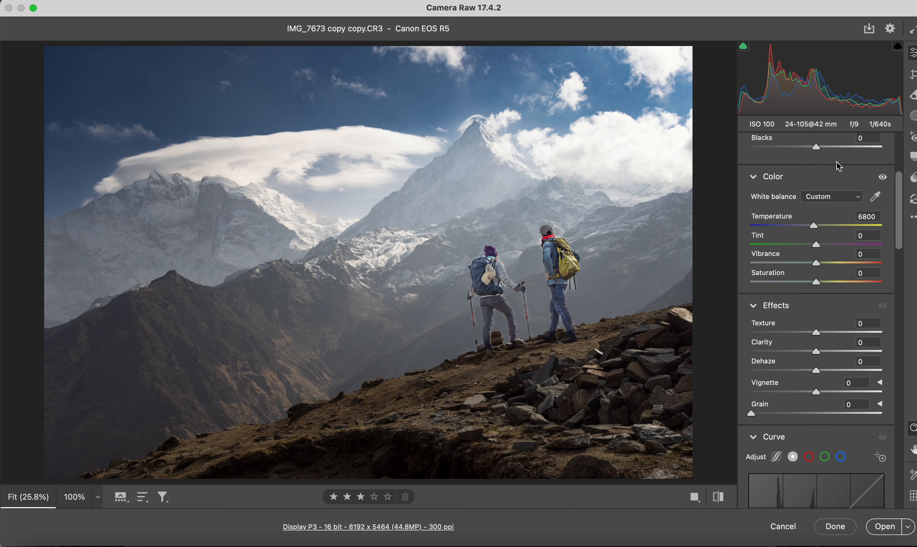
Step: Reduce the shadows of the hikers' subject mask to +32
left_click(912, 114)
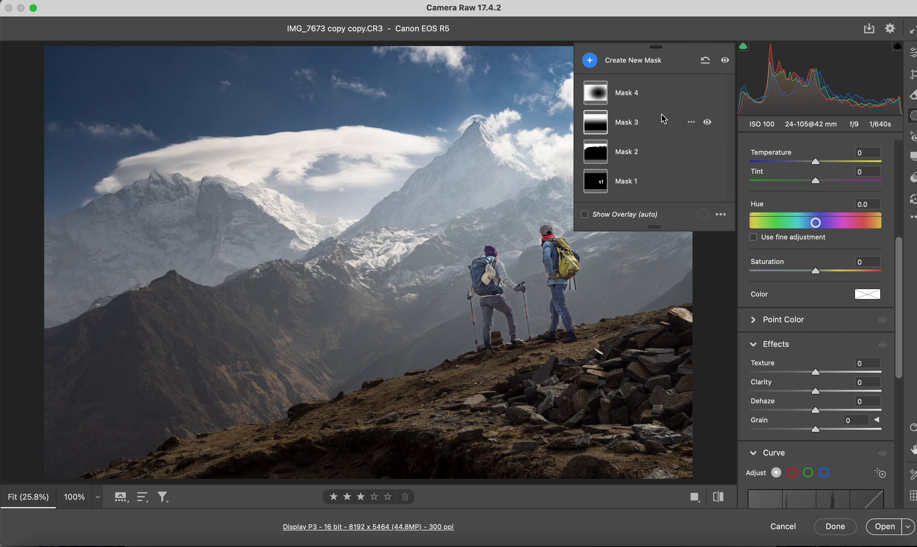
left_click(628, 182)
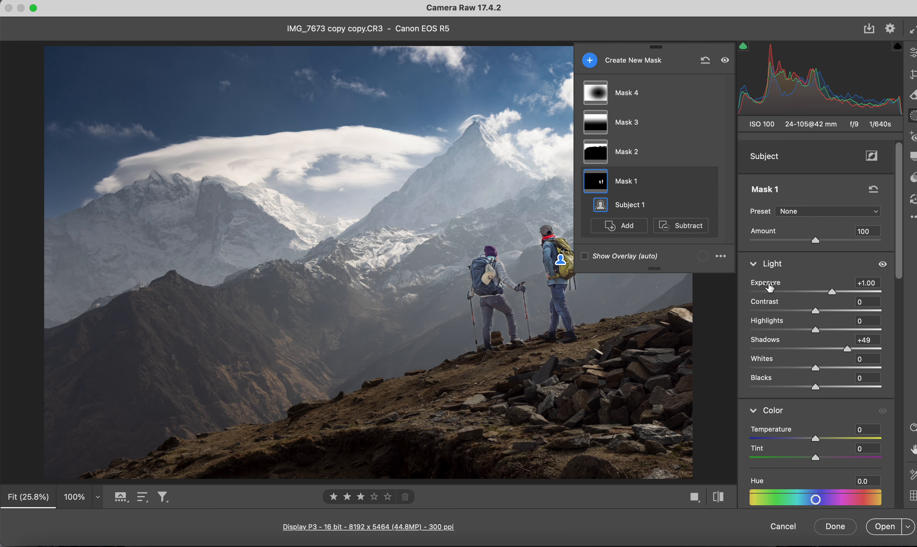
left_click(847, 350)
left_click_drag(848, 352, 836, 353)
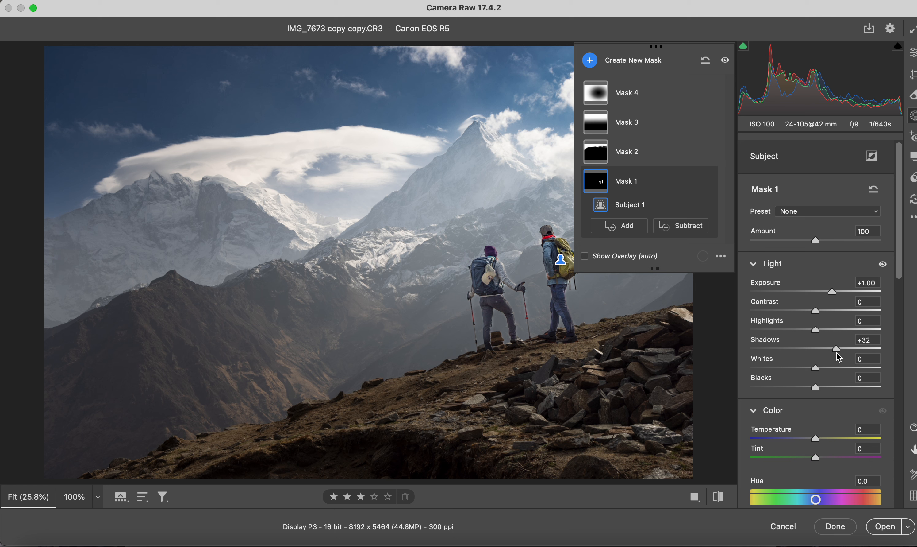
scroll(838, 356, "down", 6)
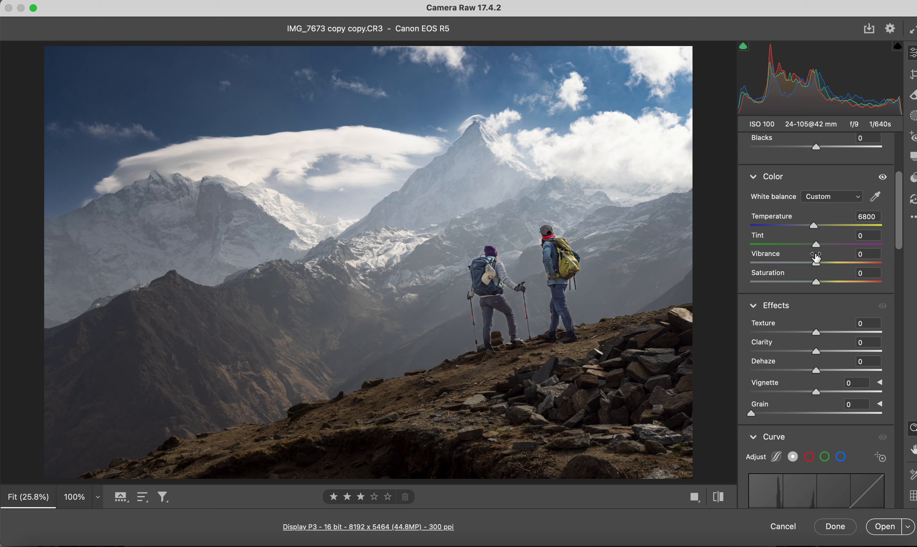
Step: Tint the midtones cyan-blue in Color Grading with hue 188 and saturation 18
scroll(832, 280, "down", 10)
scroll(833, 280, "down", 8)
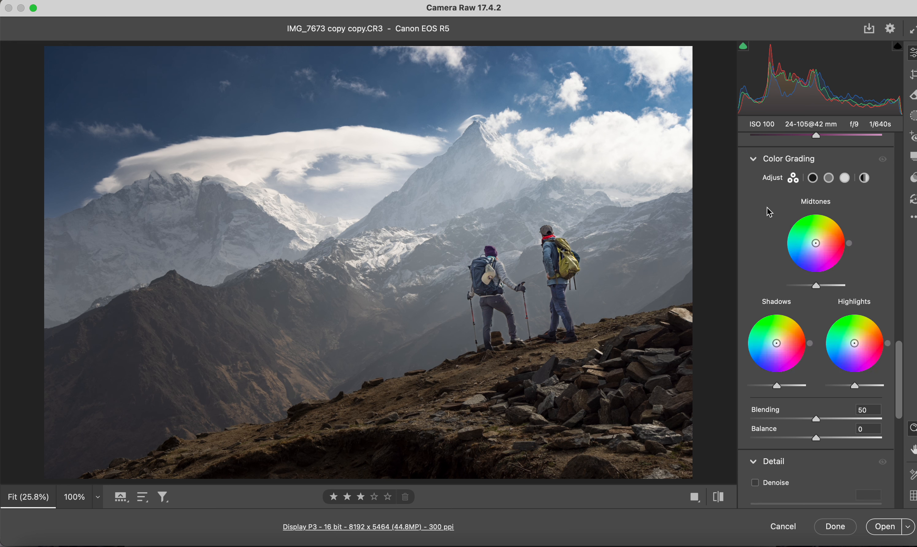
left_click(815, 244)
left_click_drag(816, 244, 808, 243)
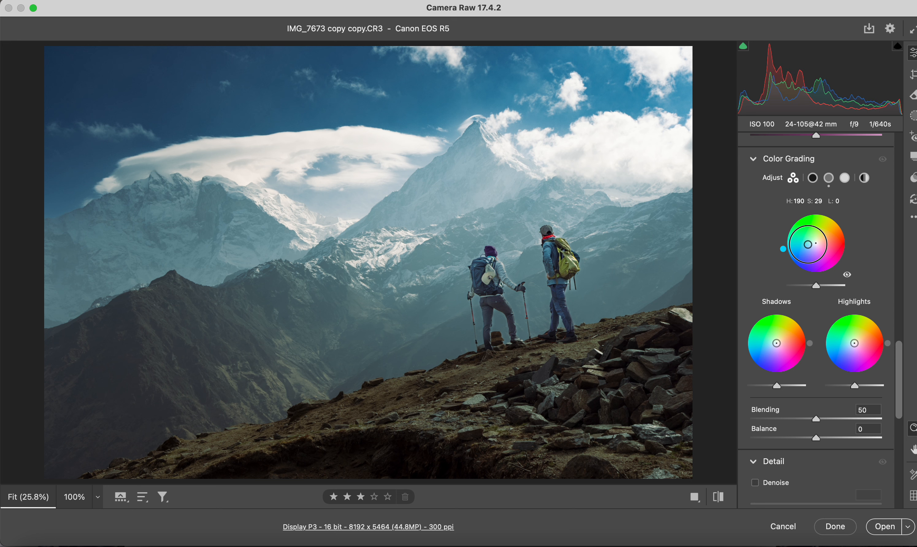
left_click_drag(808, 244, 809, 244)
left_click_drag(807, 244, 811, 243)
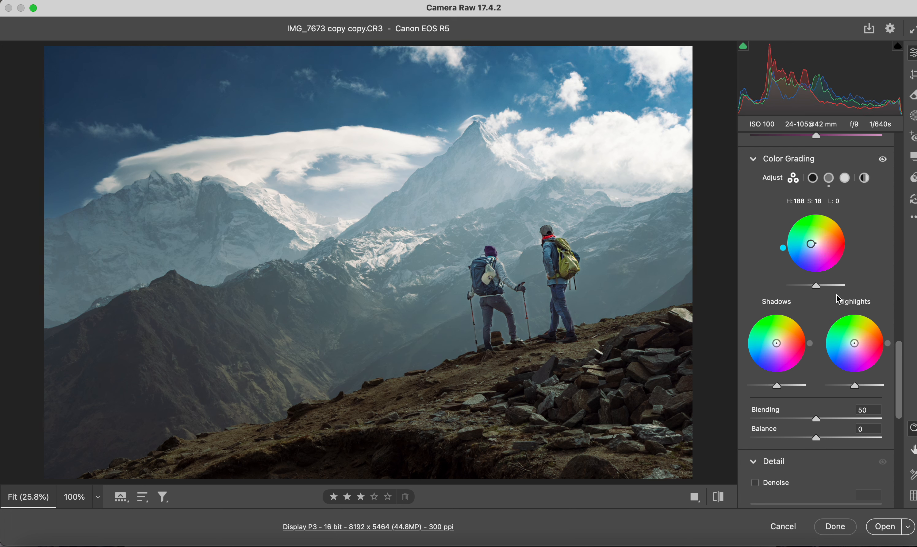
Step: Color-grade the highlights with hue 11 and saturation 13, and give the shadows a warm red-orange tint
left_click_drag(855, 345, 854, 345)
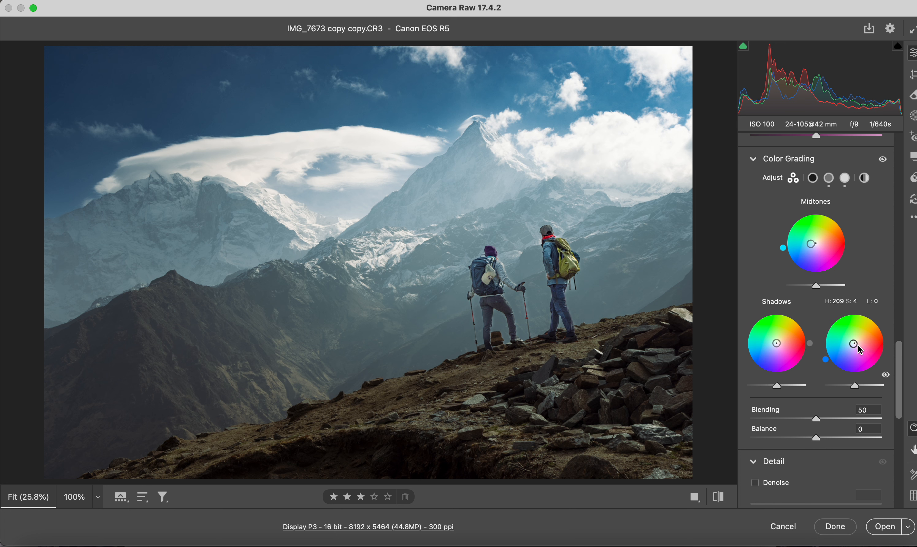
mouse_move(854, 345)
left_mouse_down()
mouse_move(884, 343)
mouse_move(858, 343)
left_mouse_up()
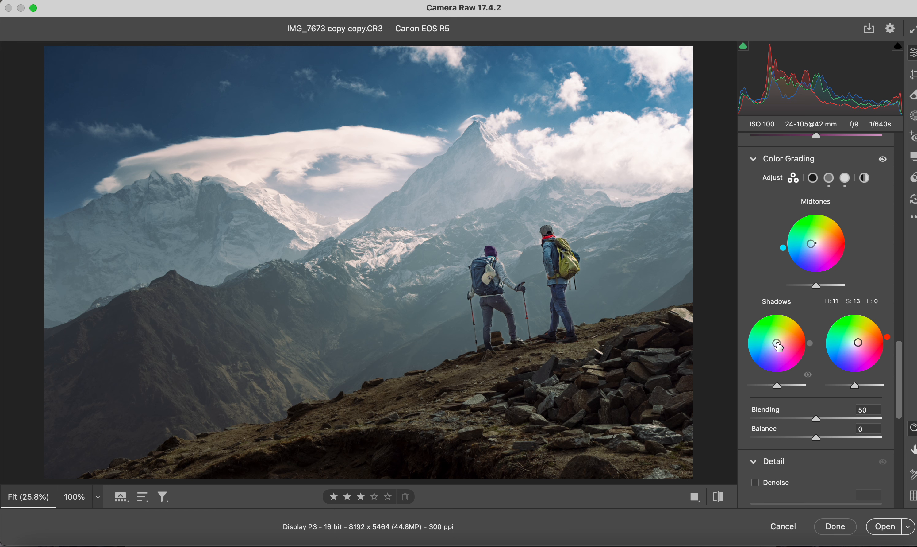
mouse_move(779, 346)
left_mouse_down()
mouse_move(766, 344)
mouse_move(782, 342)
left_mouse_up()
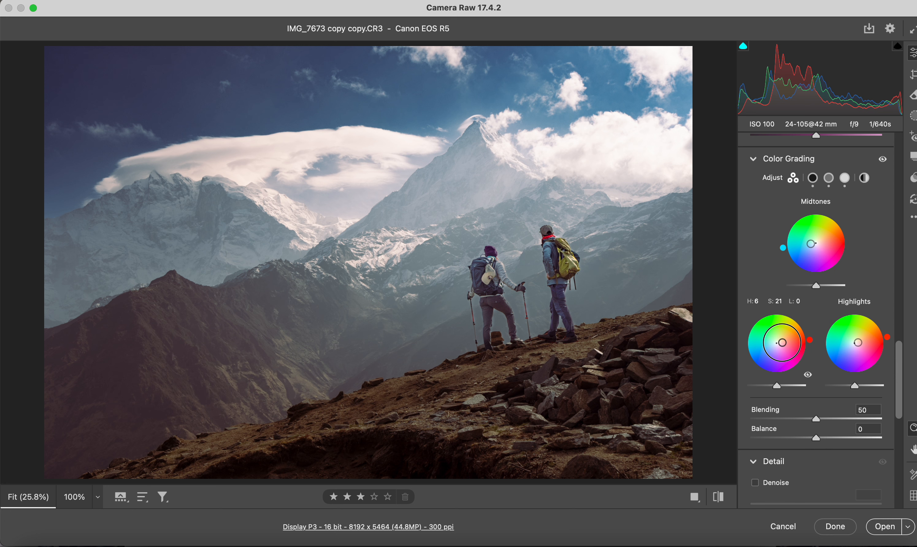
left_click_drag(782, 342, 782, 341)
left_click_drag(783, 340, 782, 342)
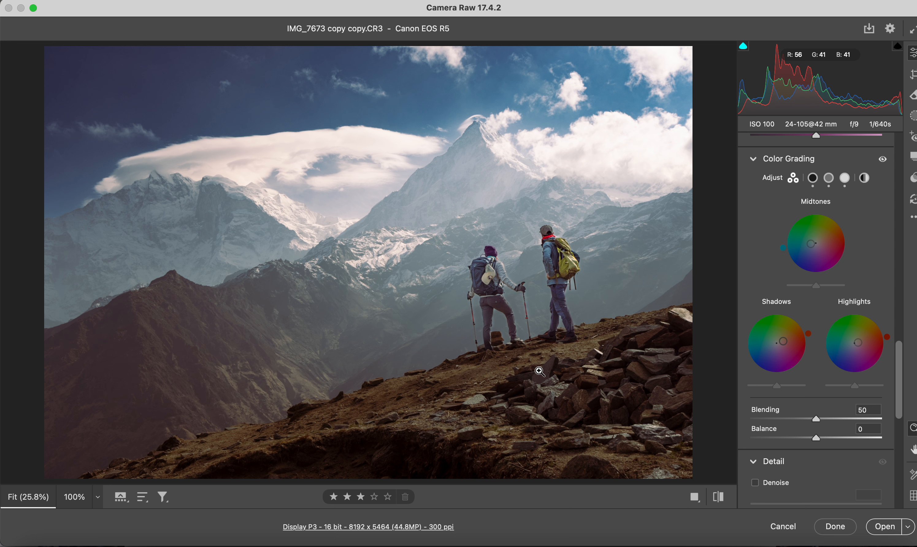
Step: Compare the original and edited photo side by side in the before/after view
key("XF86MonBrightnessUp")
key("XF86MonBrightnessUp")
key("XF86MonBrightnessUp")
key("XF86MonBrightnessUp")
left_click(694, 497)
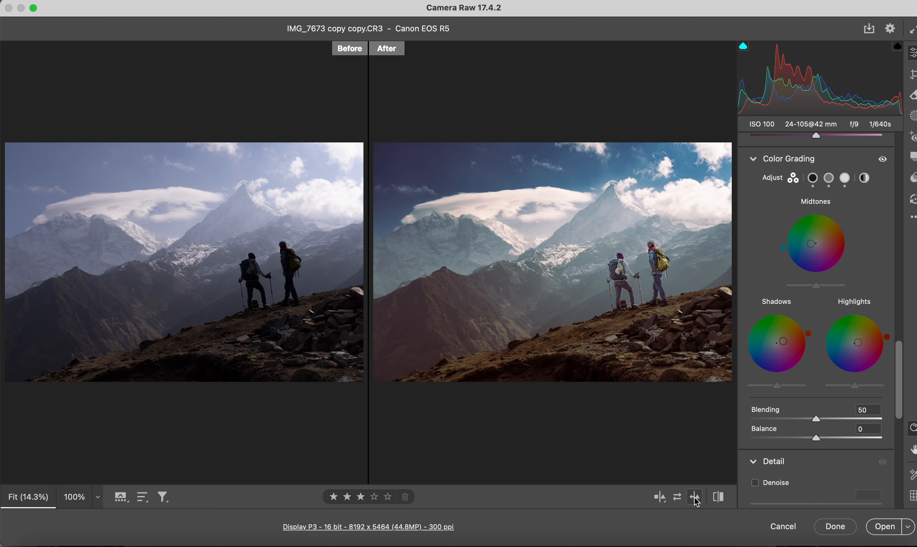